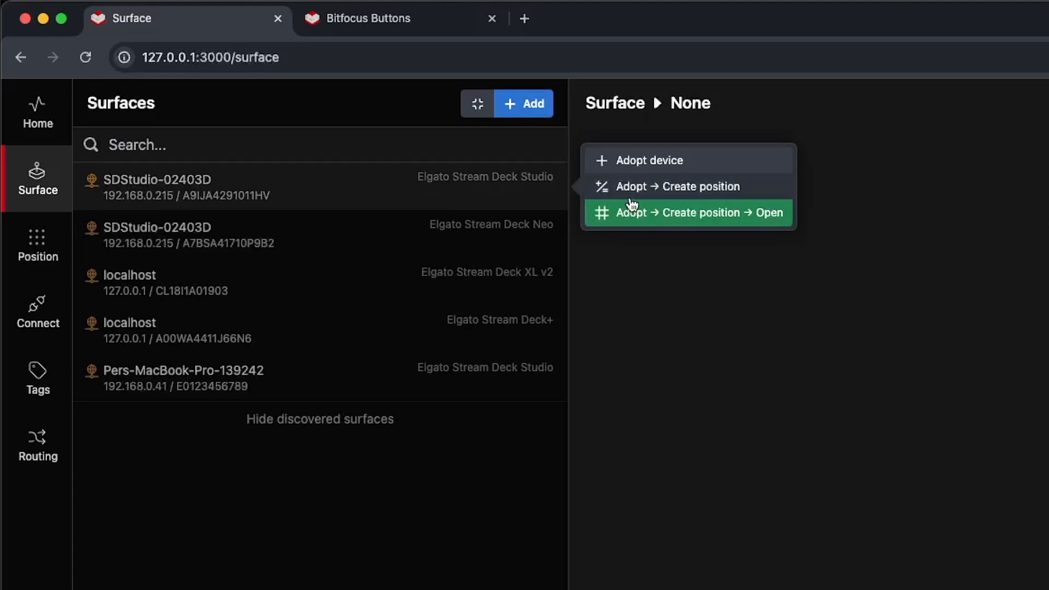
# Adopt the discovered Stream Deck Studio and replace its serial-number label with SDS
pyautogui.click(637, 160)
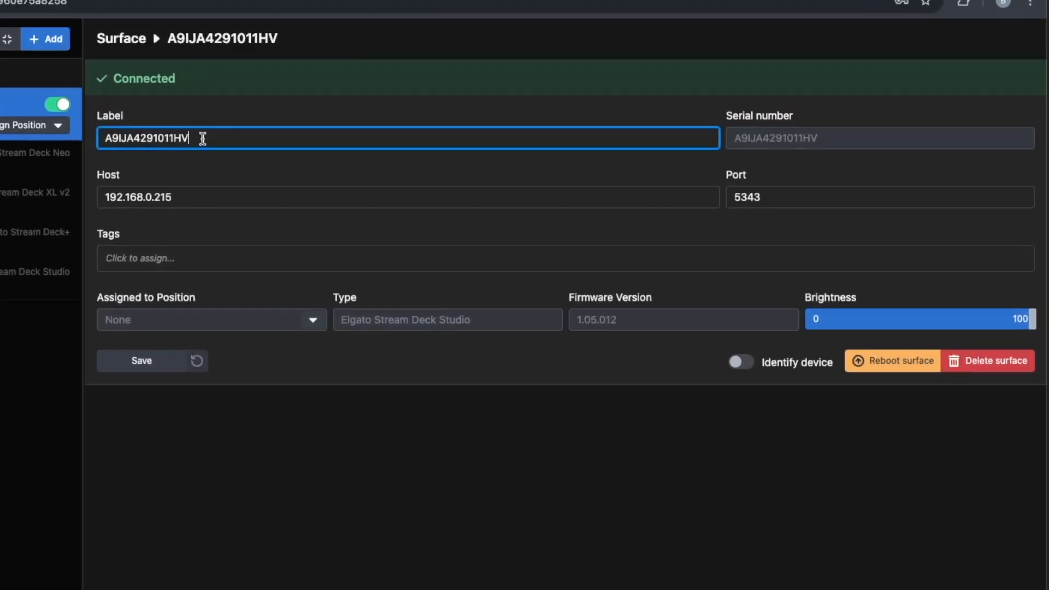
pyautogui.moveTo(453, 157); pyautogui.dragTo(387, 156)
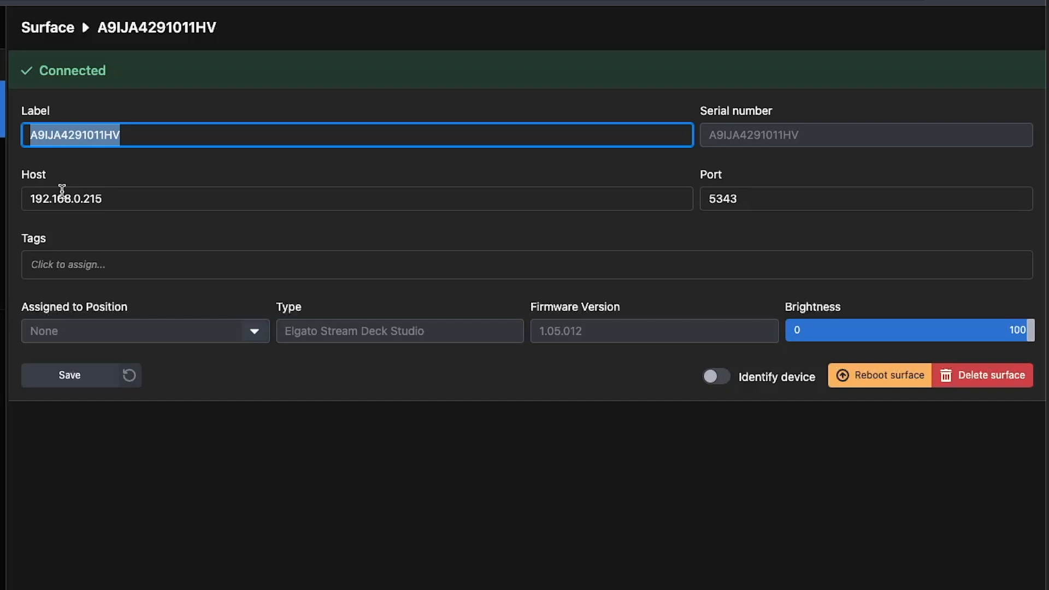
pyautogui.write('SDS')
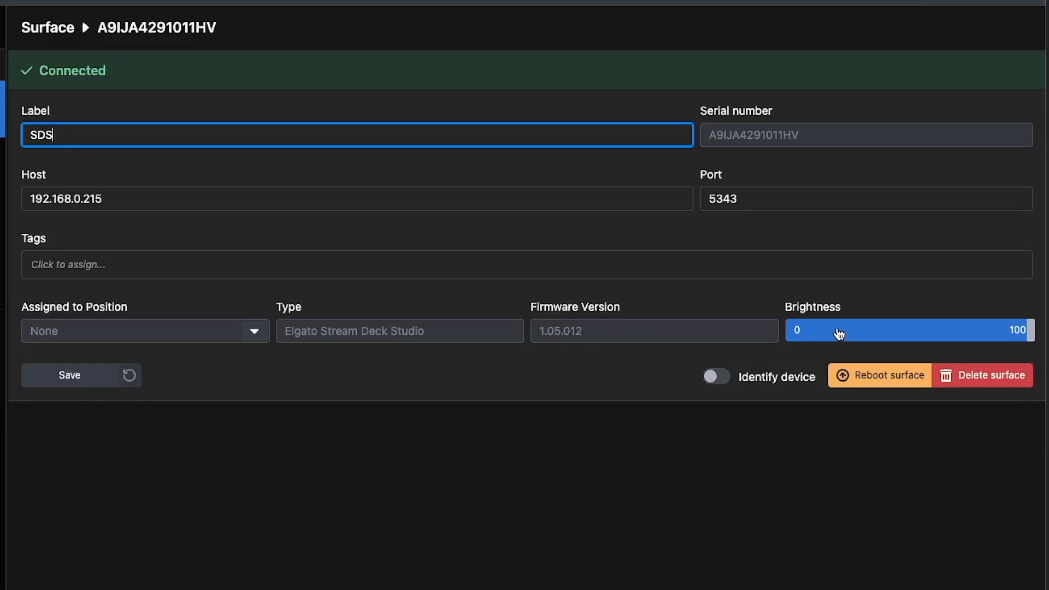
# Nudge the brightness, flash the Stream Deck Studio briefly to identify it, then save the SDS label
pyautogui.moveTo(1020, 331)
pyautogui.mouseDown()
pyautogui.moveTo(825, 334)
pyautogui.moveTo(1027, 327)
pyautogui.mouseUp()
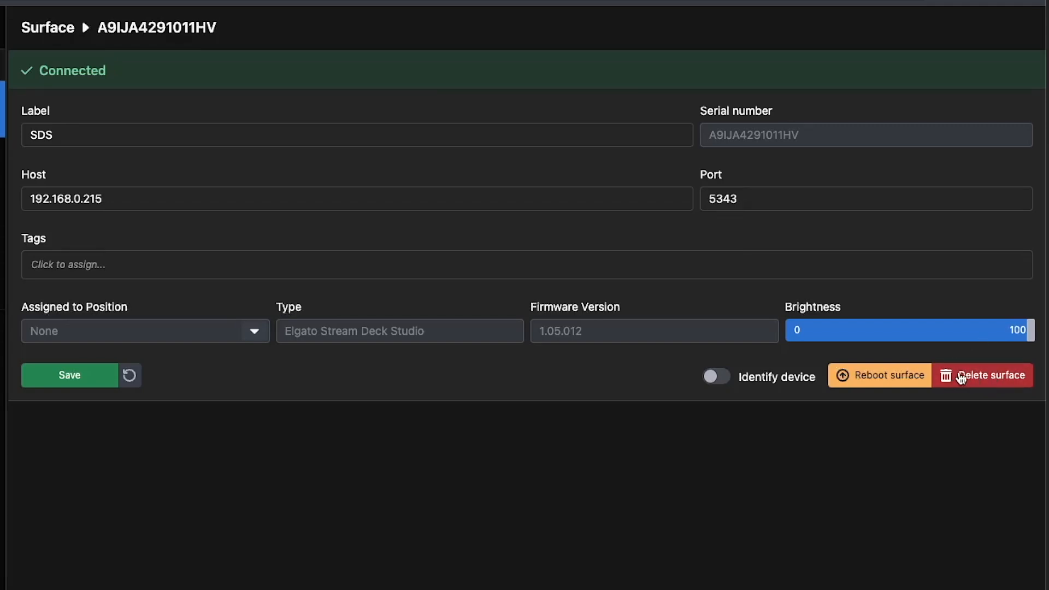
pyautogui.click(718, 376)
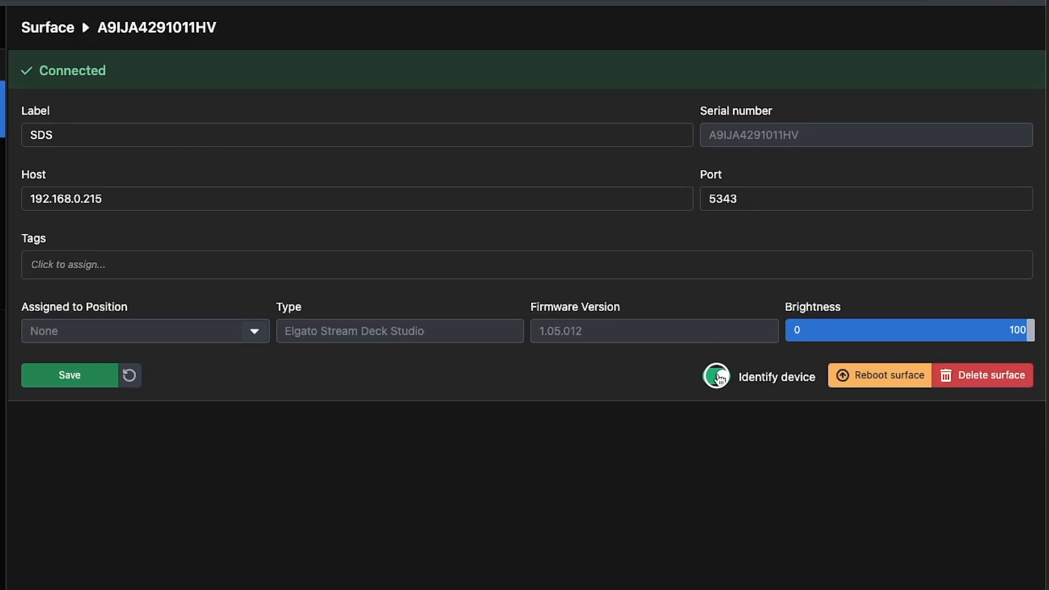
pyautogui.click(720, 377)
pyautogui.click(70, 376)
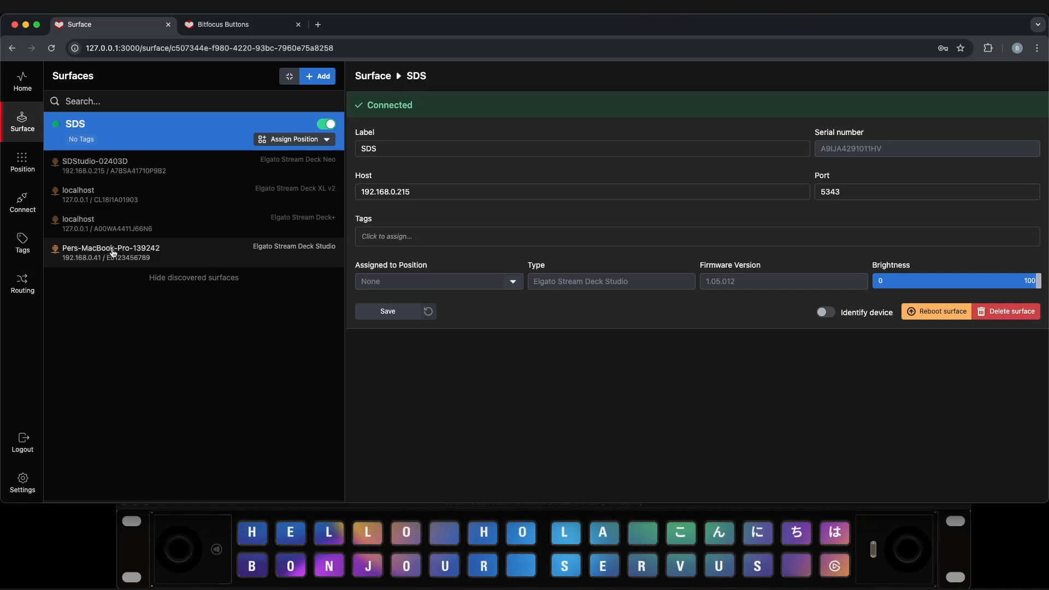
# Adopt the emulated Stream Deck Studio at 192.168.0.41, label it Emulator, and flash it to identify
pyautogui.click(143, 252)
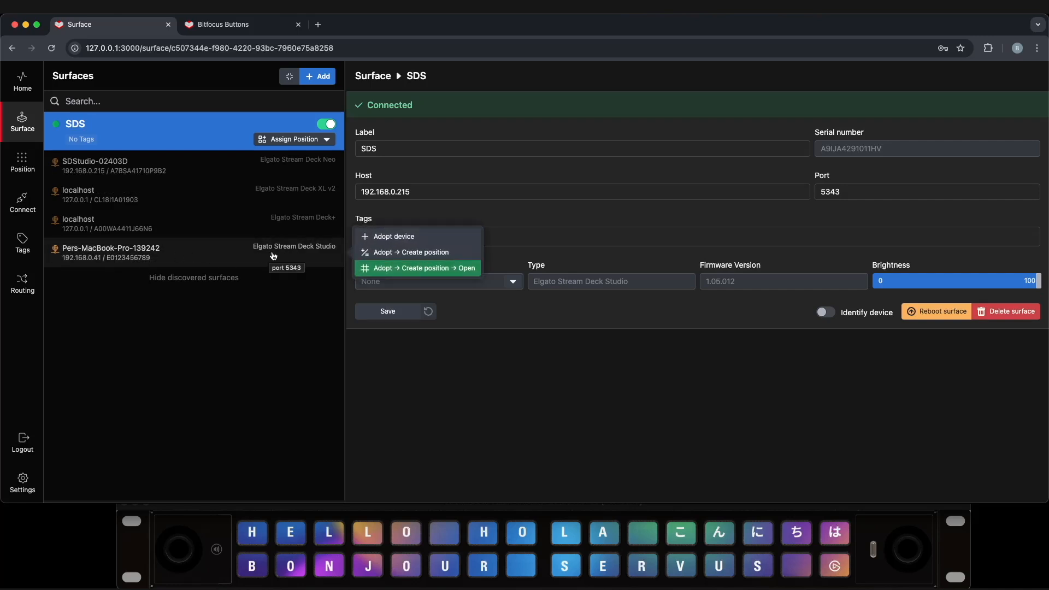
pyautogui.click(390, 237)
pyautogui.moveTo(416, 150); pyautogui.dragTo(355, 158)
pyautogui.write('Emulato')
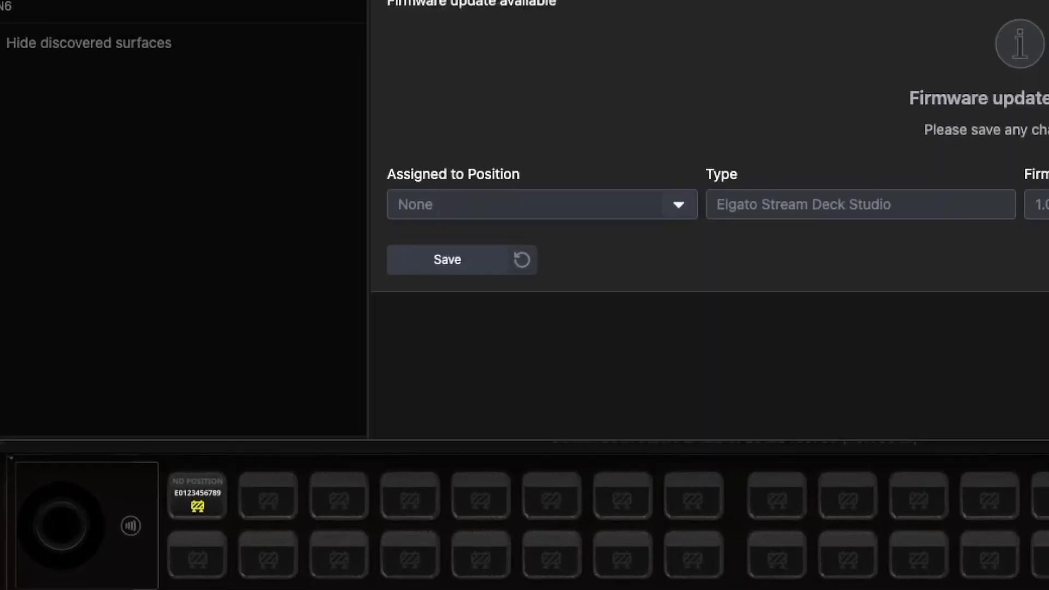
pyautogui.press('Return')
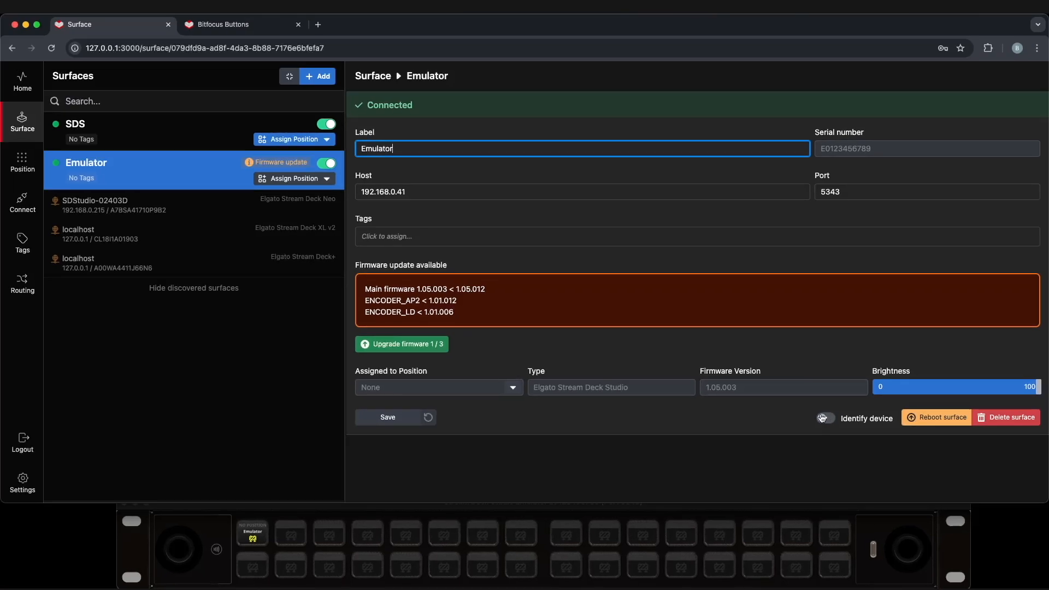
pyautogui.click(823, 419)
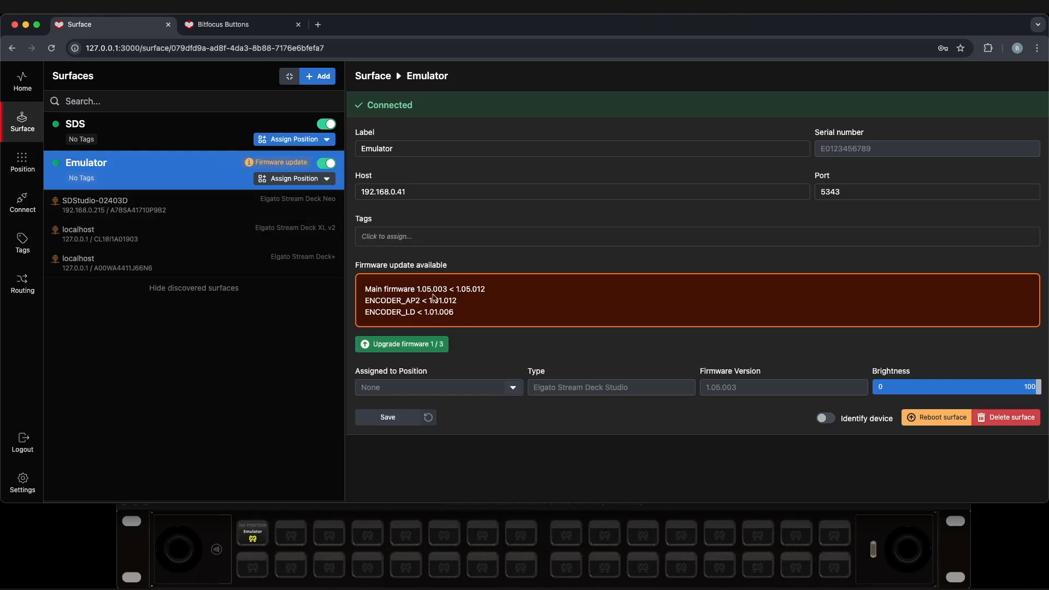
pyautogui.moveTo(289, 167)
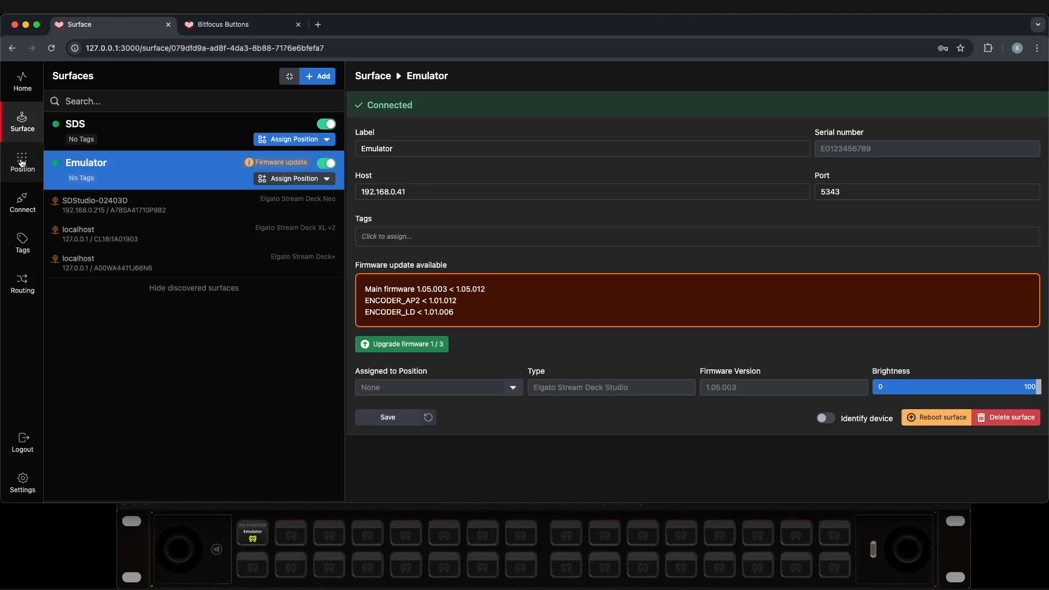
# Create a new position labelled TEST from the Position list
pyautogui.click(22, 162)
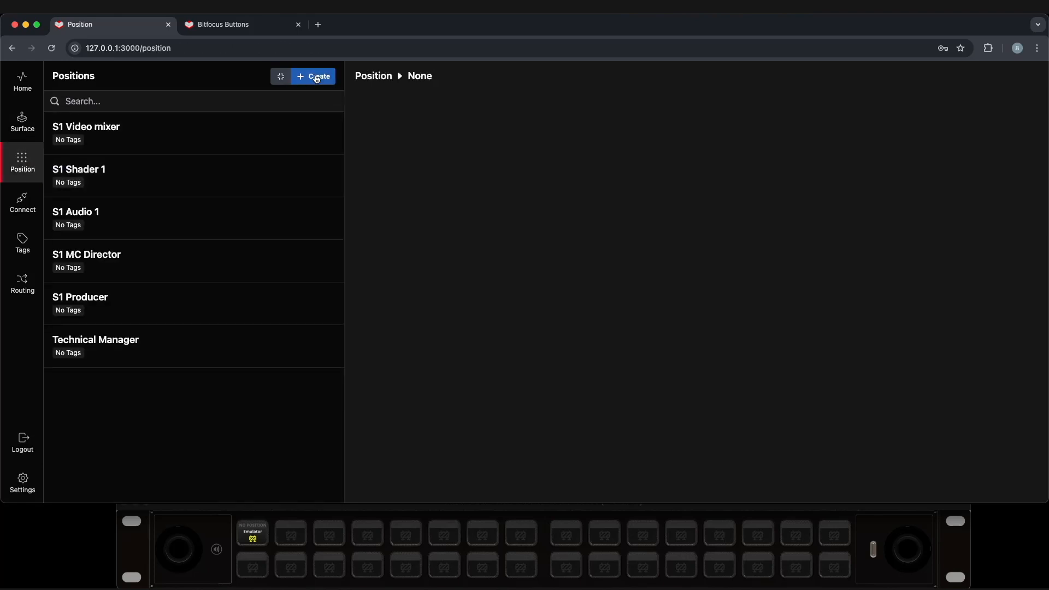
pyautogui.click(316, 77)
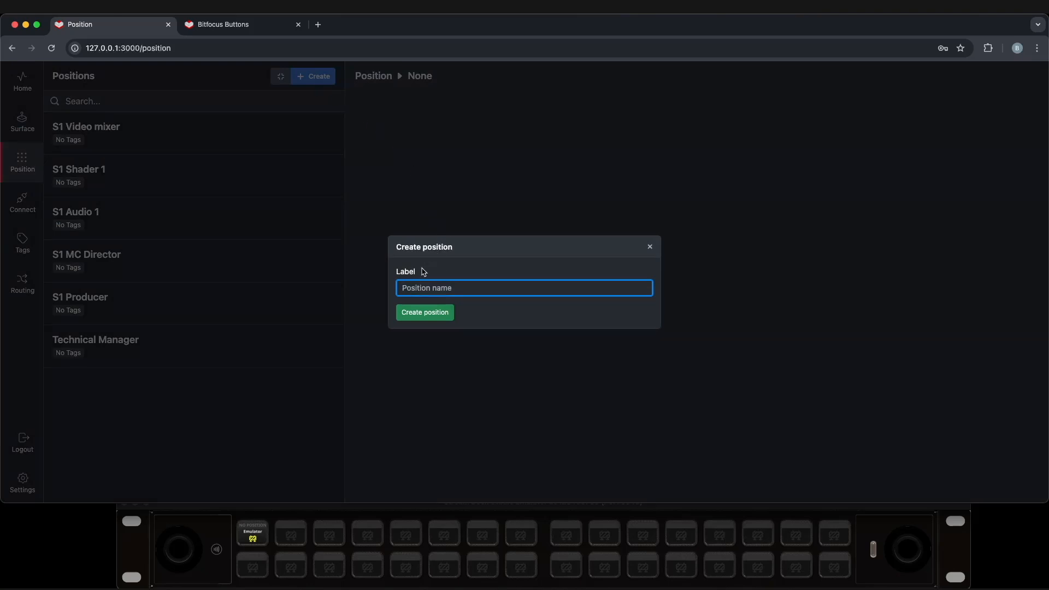
pyautogui.write('TEST')
pyautogui.press('Return')
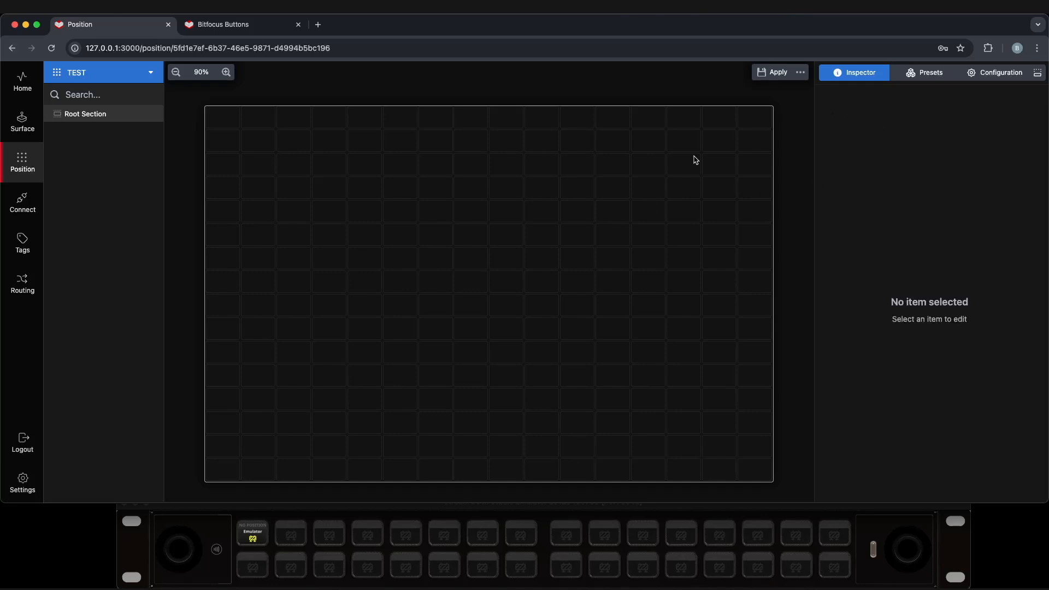
# Assign the Emulator surface to TEST and move it down one row on the canvas
pyautogui.click(1000, 74)
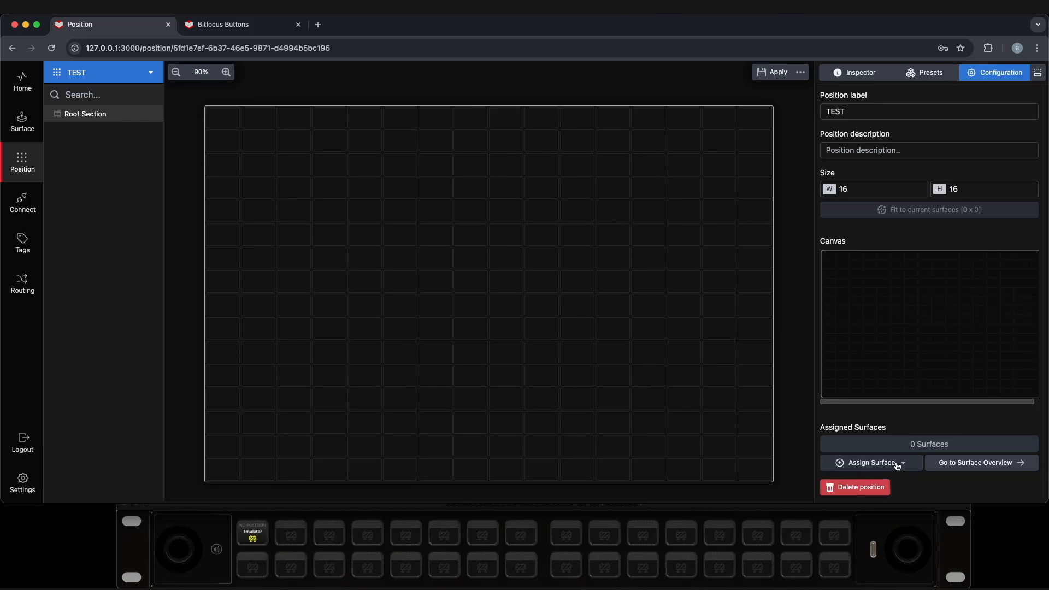
pyautogui.click(878, 465)
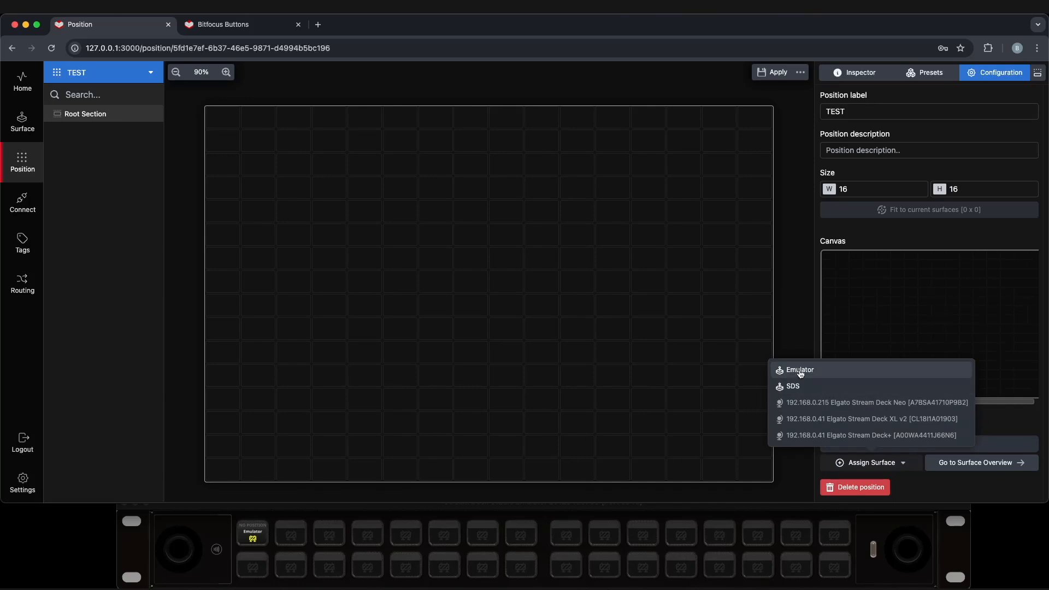
pyautogui.click(801, 372)
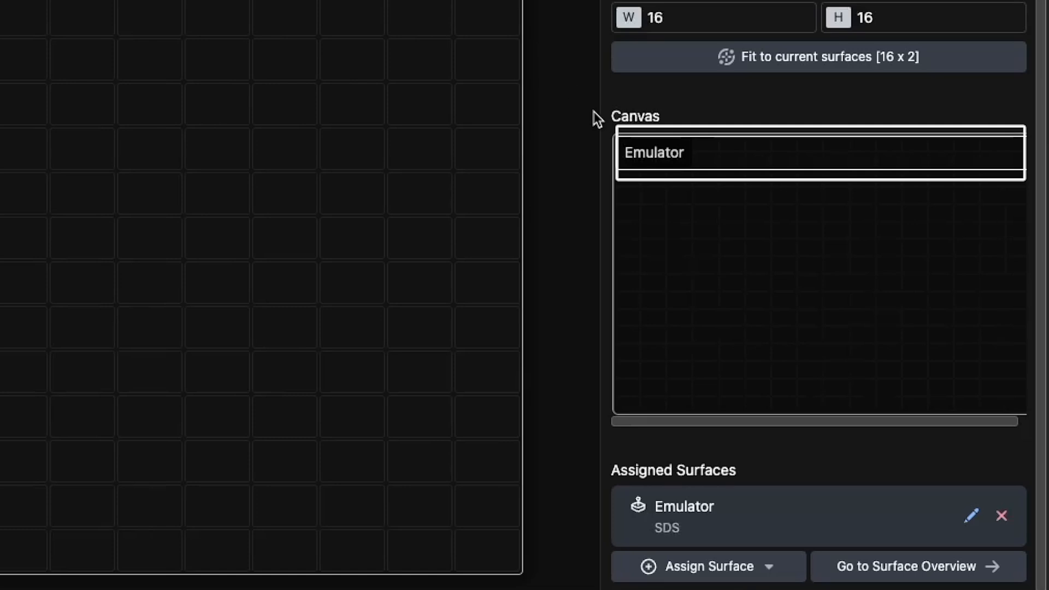
pyautogui.moveTo(700, 157)
pyautogui.mouseDown()
pyautogui.moveTo(705, 224)
pyautogui.moveTo(693, 192)
pyautogui.moveTo(710, 190)
pyautogui.moveTo(709, 161)
pyautogui.mouseUp()
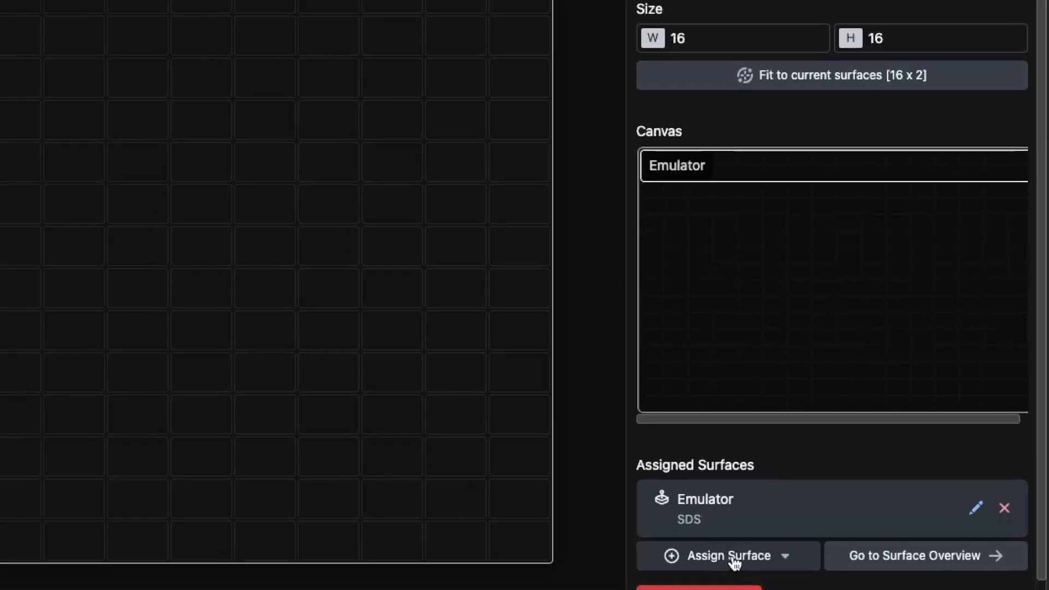
# Assign the SDS surface and place its block alongside the Emulator in the canvas layout
pyautogui.click(734, 557)
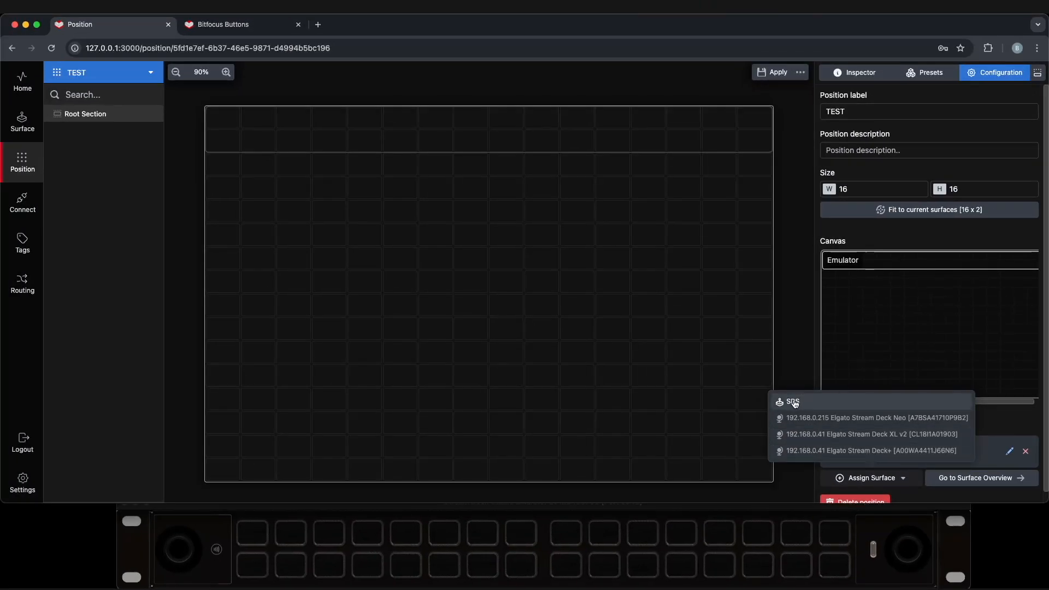
pyautogui.click(794, 404)
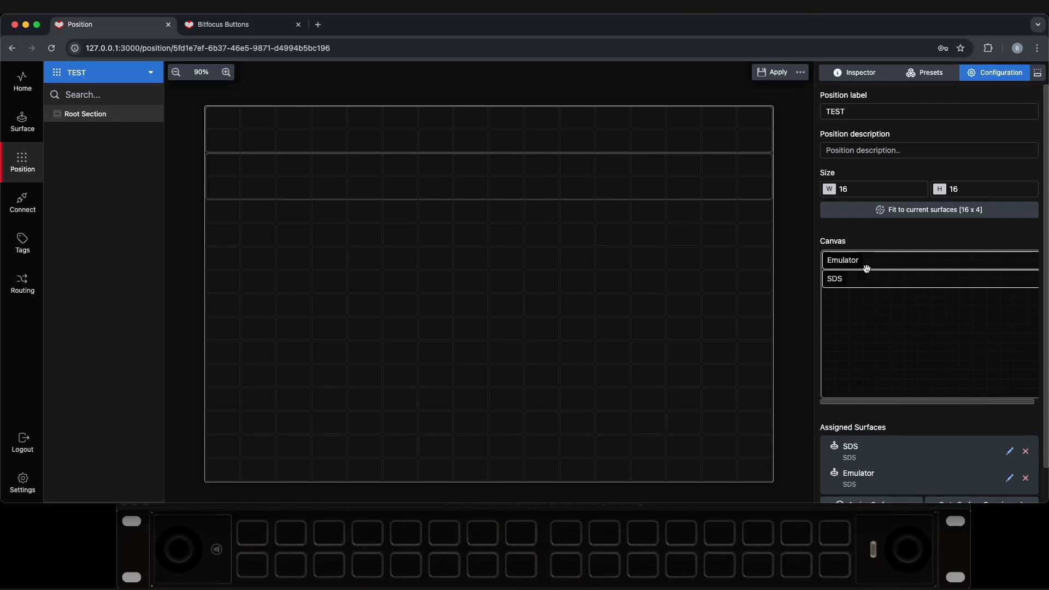
pyautogui.moveTo(872, 281)
pyautogui.mouseDown()
pyautogui.moveTo(869, 291)
pyautogui.moveTo(872, 262)
pyautogui.moveTo(874, 282)
pyautogui.mouseUp()
pyautogui.moveTo(869, 276); pyautogui.dragTo(870, 263)
# Remove the assigned surfaces from TEST, confirm, and go to the Surfaces page
pyautogui.click(1028, 453)
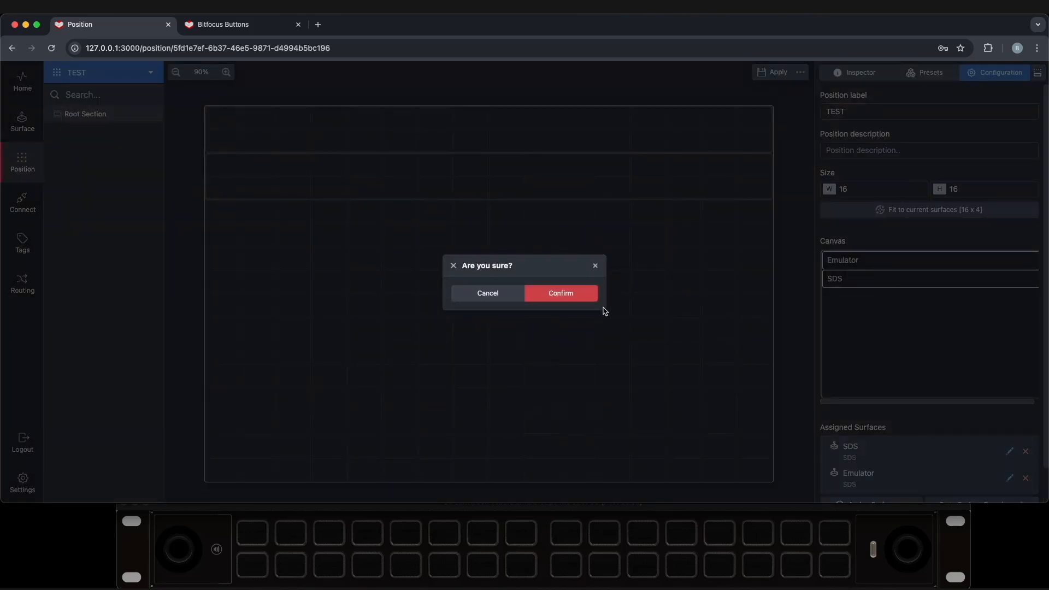
pyautogui.click(558, 298)
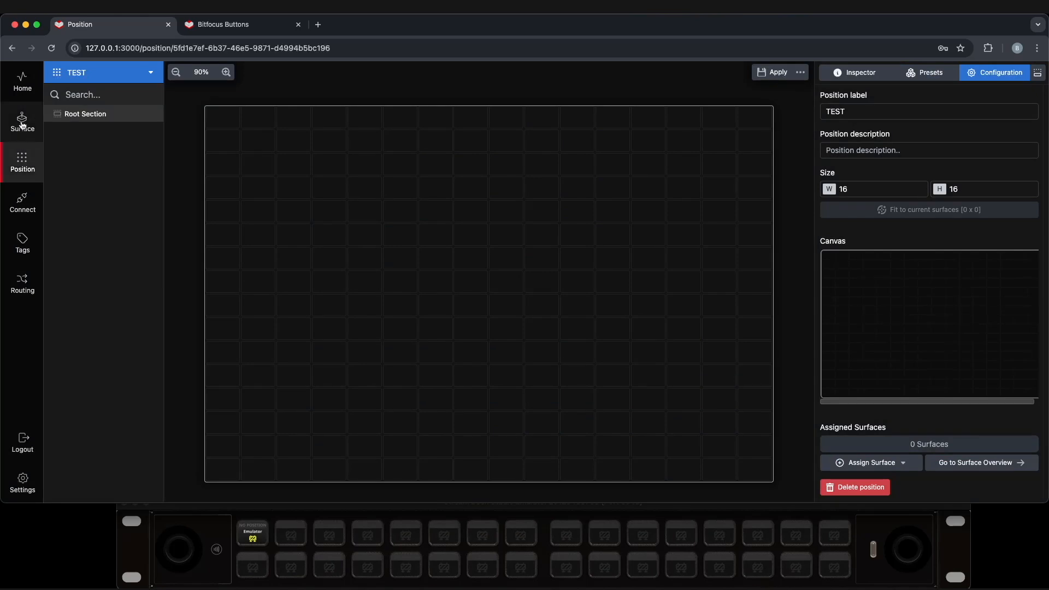
pyautogui.click(22, 125)
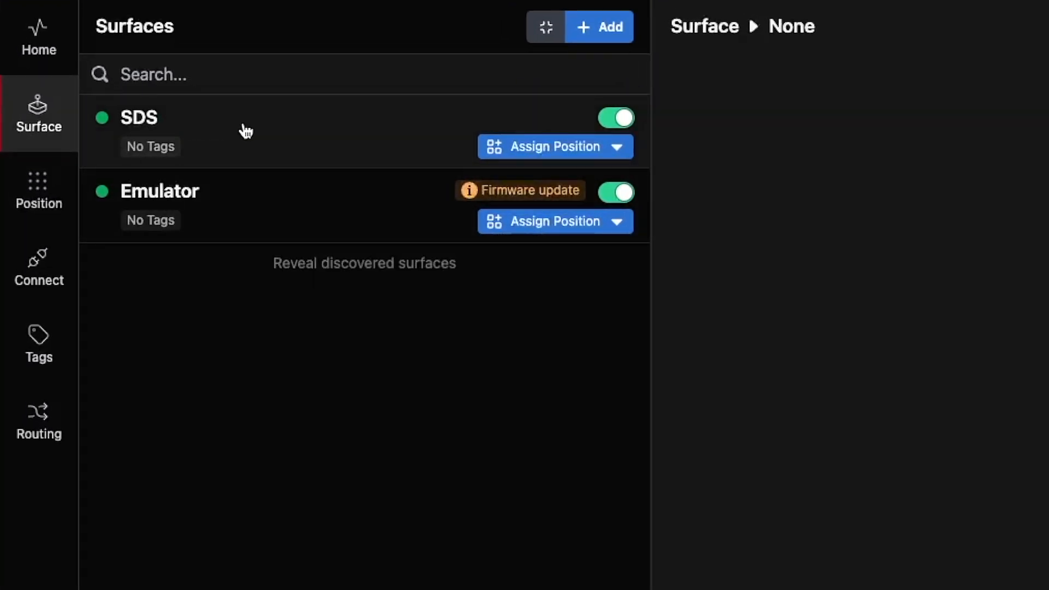
pyautogui.click(528, 154)
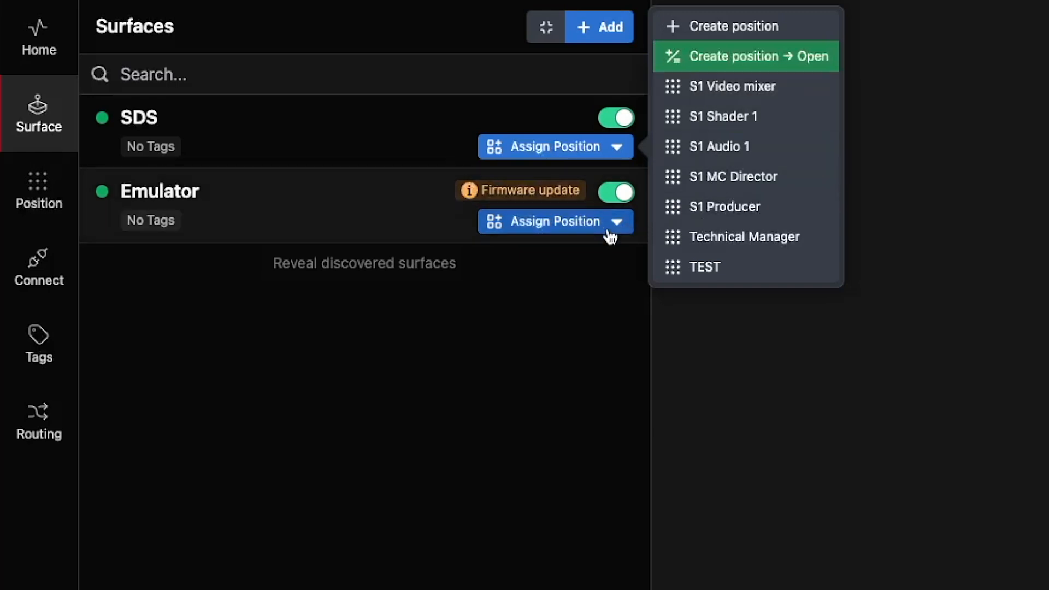
pyautogui.click(470, 344)
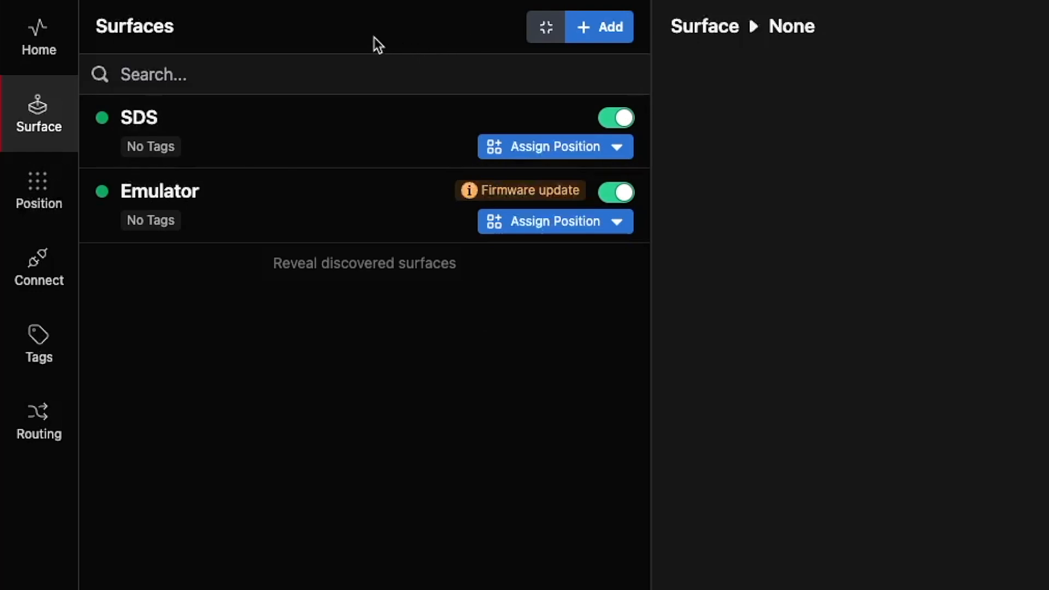
pyautogui.click(547, 29)
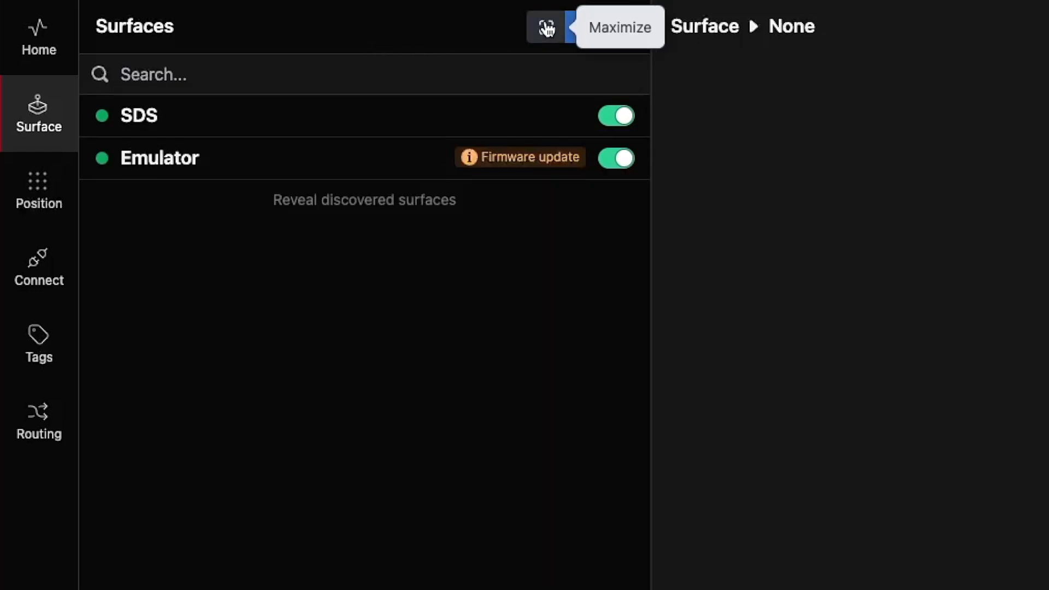
pyautogui.click(547, 29)
pyautogui.click(548, 29)
pyautogui.click(547, 29)
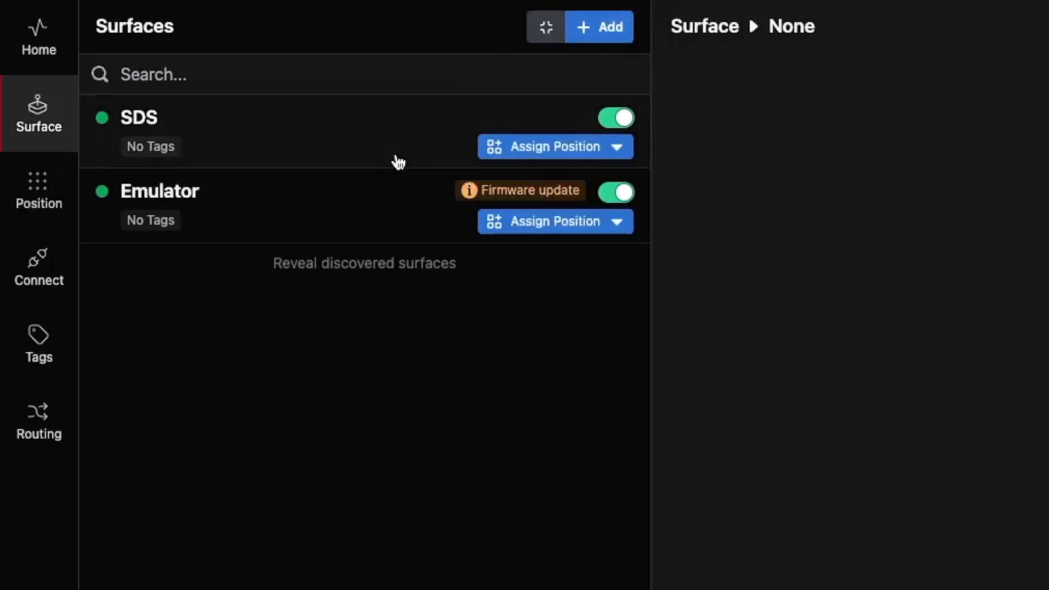
pyautogui.click(346, 268)
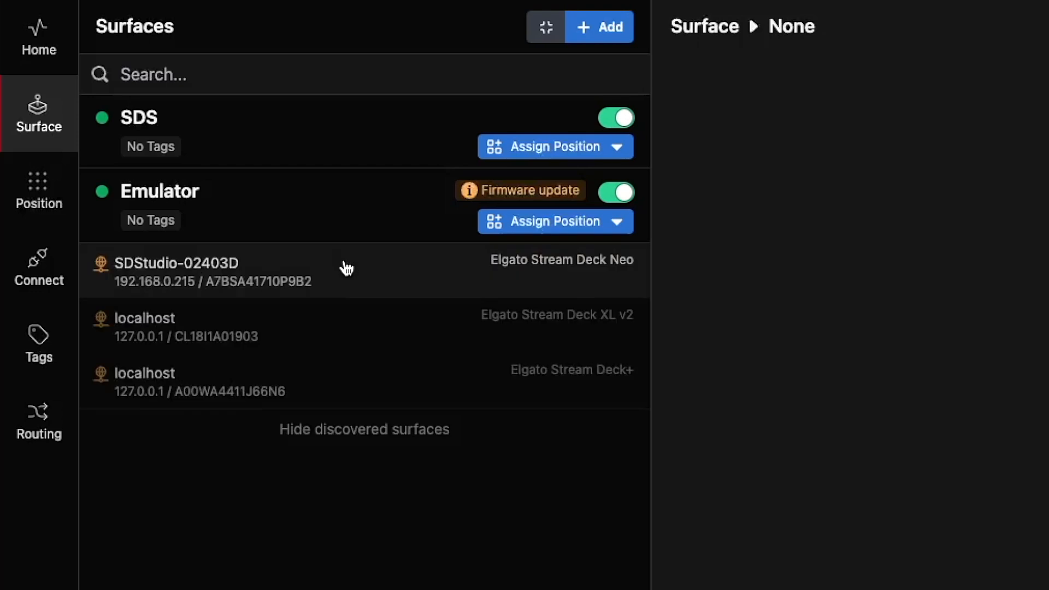
pyautogui.click(327, 437)
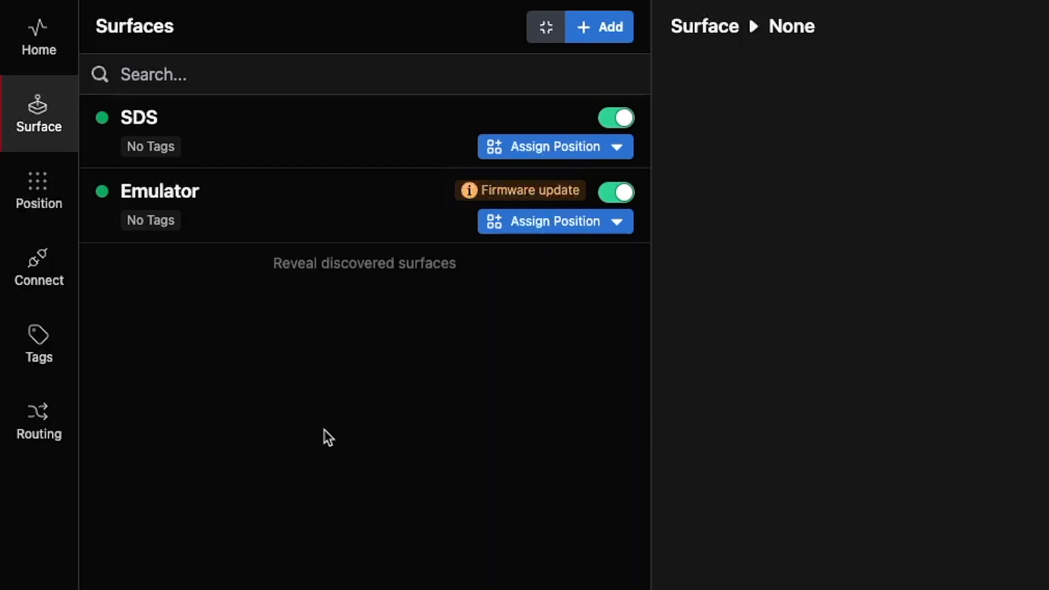
pyautogui.click(340, 266)
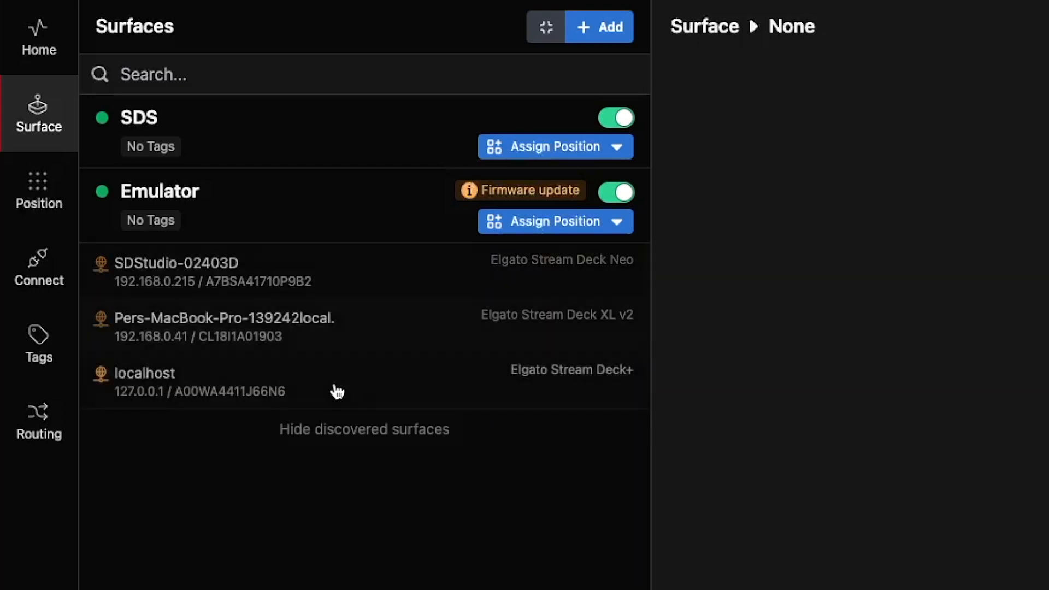
pyautogui.click(344, 431)
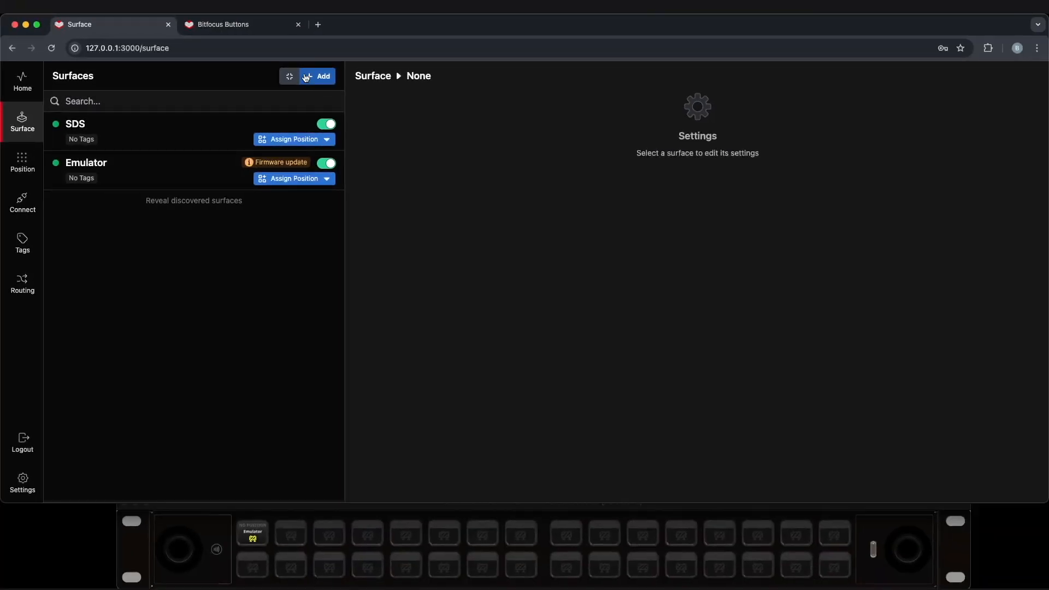
# Add a new iPad Mini surface labelled Ipad
pyautogui.click(308, 77)
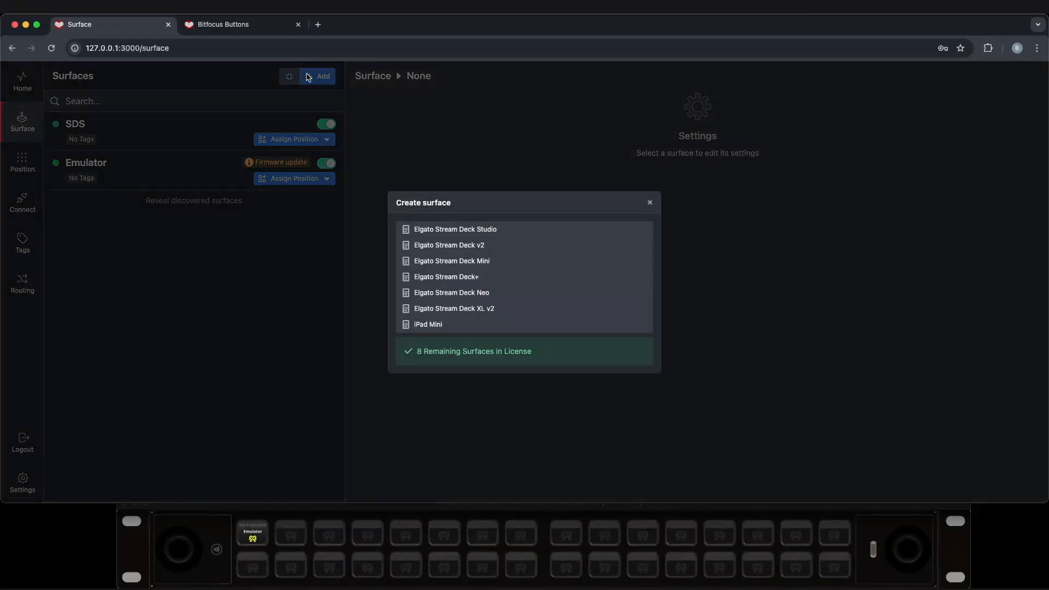
pyautogui.click(426, 326)
pyautogui.write('i')
pyautogui.press('Return')
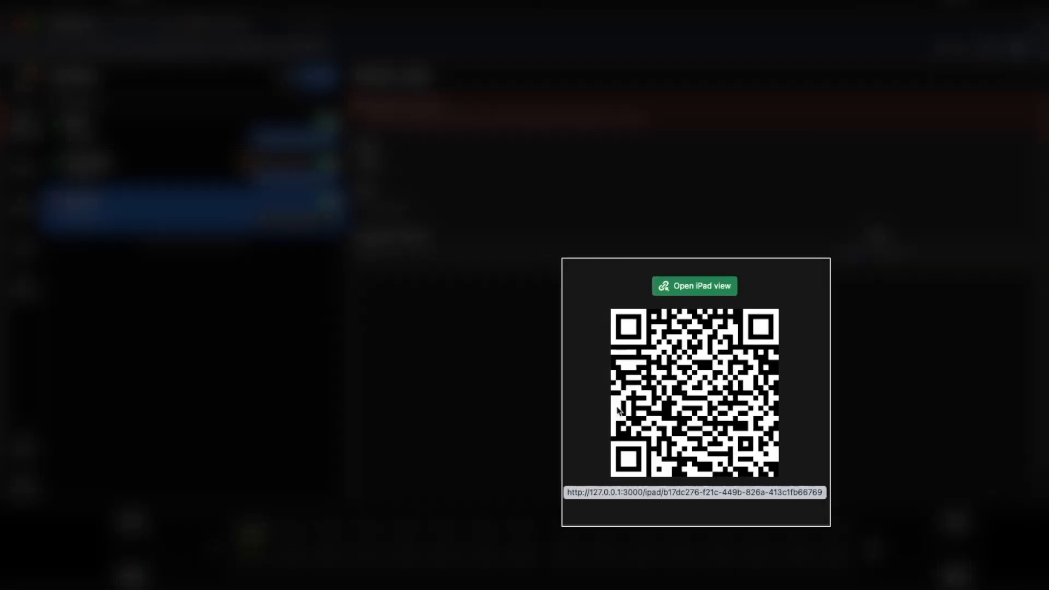
# Open the iPad view, try a couple of grid buttons, then return to the settings and select the view link's address
pyautogui.click(698, 287)
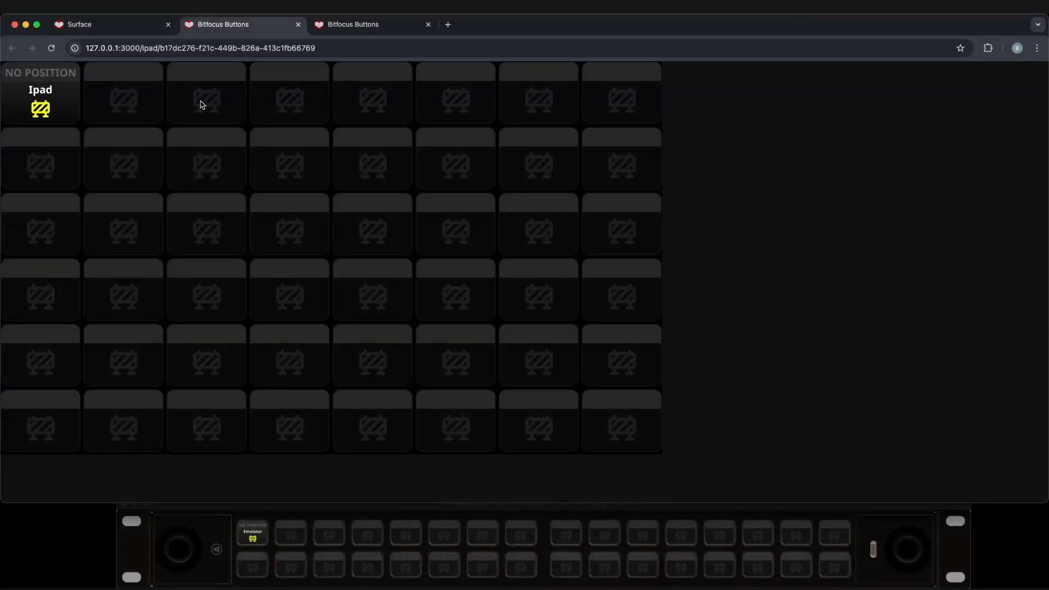
pyautogui.click(202, 105)
pyautogui.click(151, 103)
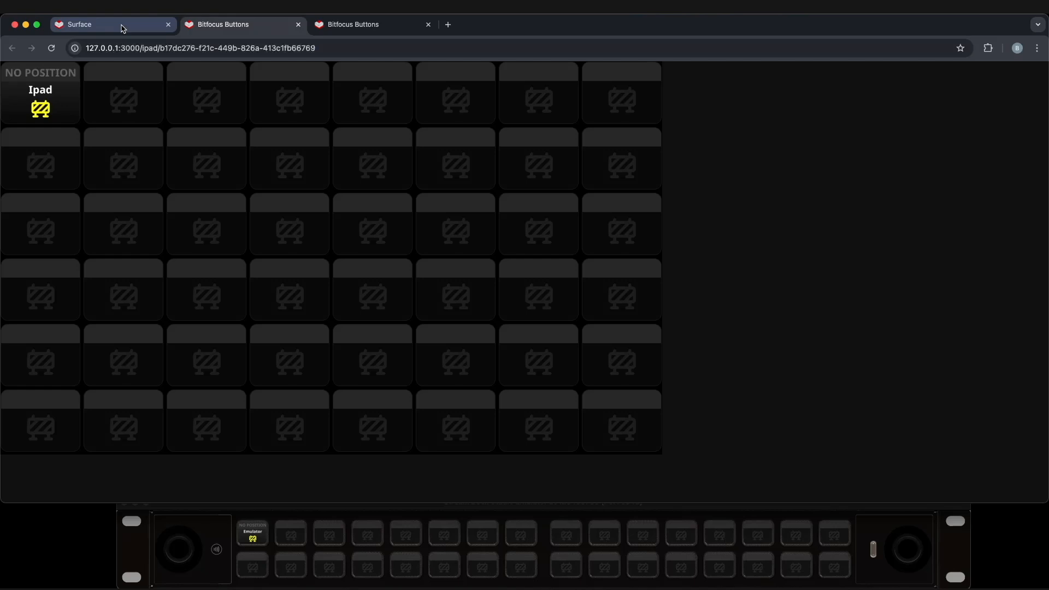
pyautogui.click(123, 28)
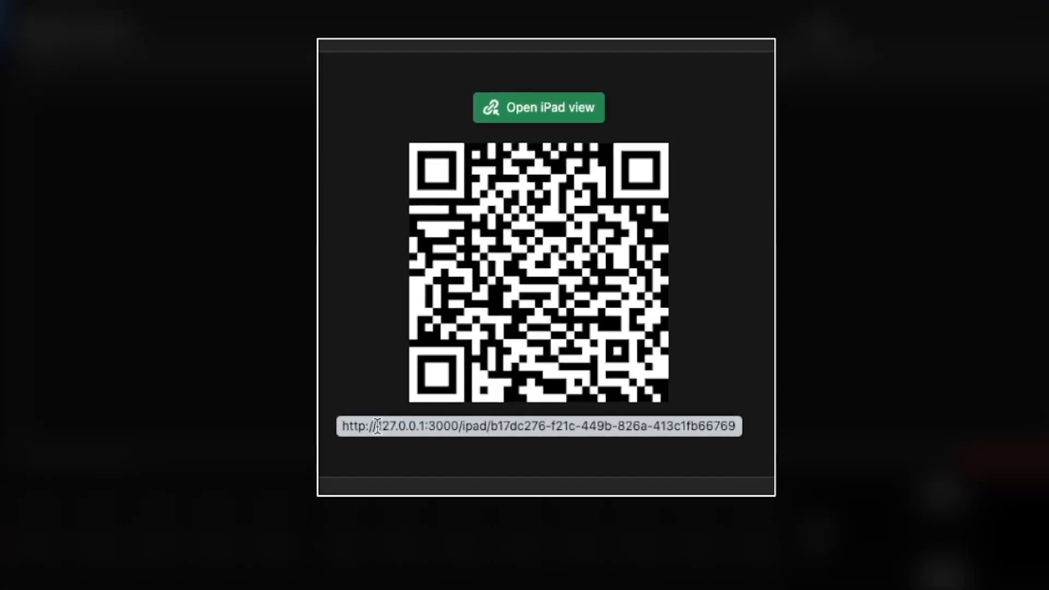
pyautogui.moveTo(377, 426); pyautogui.dragTo(425, 427)
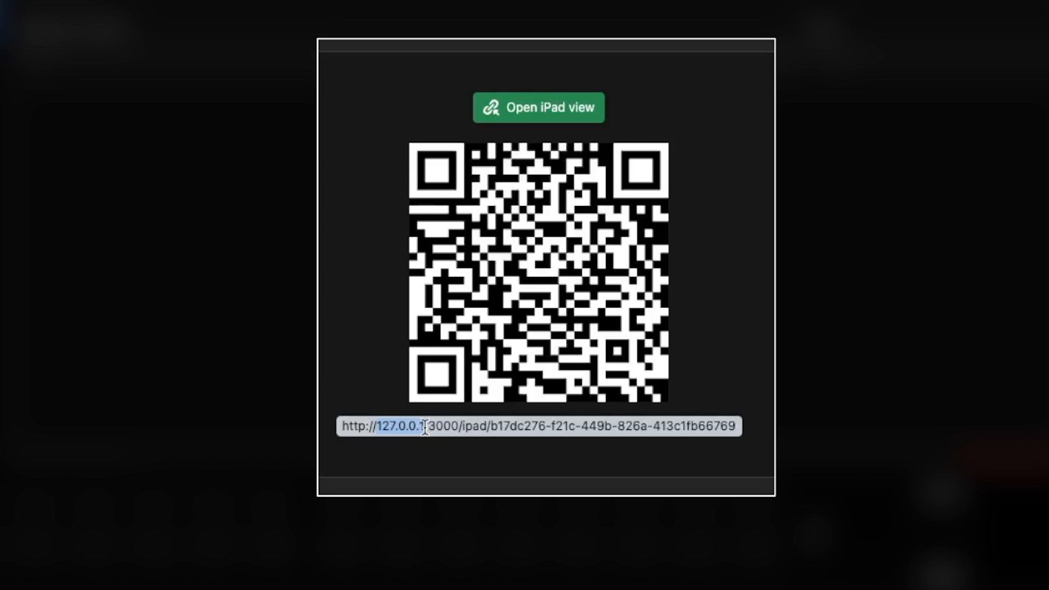